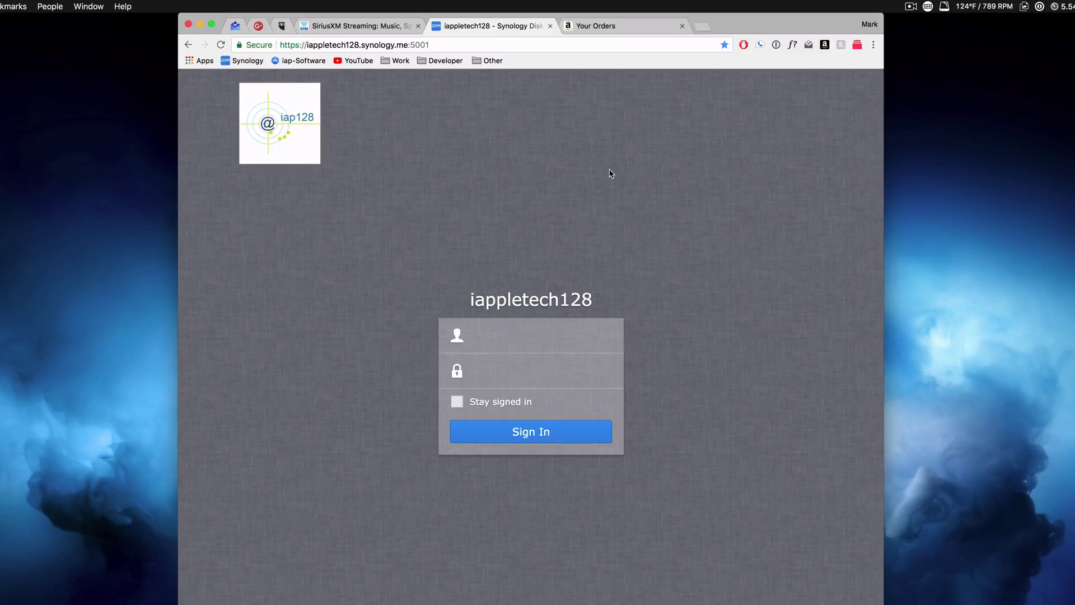
Step: Move from the Synology sign-in tab to the Amazon Your Orders tab
{"action": "key", "text": "ctrl+Tab"}
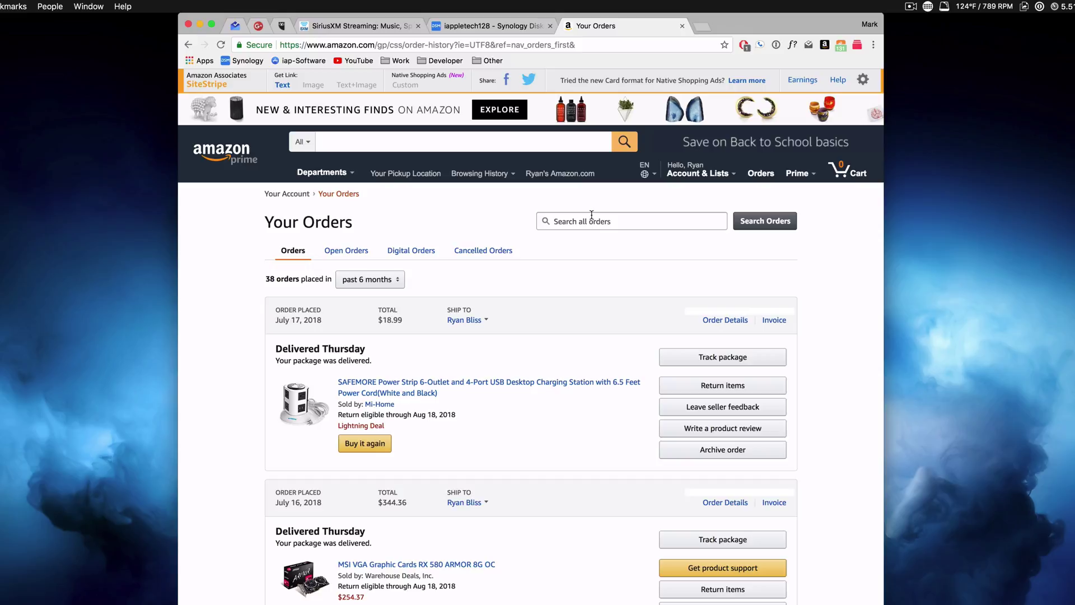
Step: Browse the saved order search suggestions, including the hard drive entry, then return to the Synology tab
{"action": "left_click", "coordinate": [591, 215]}
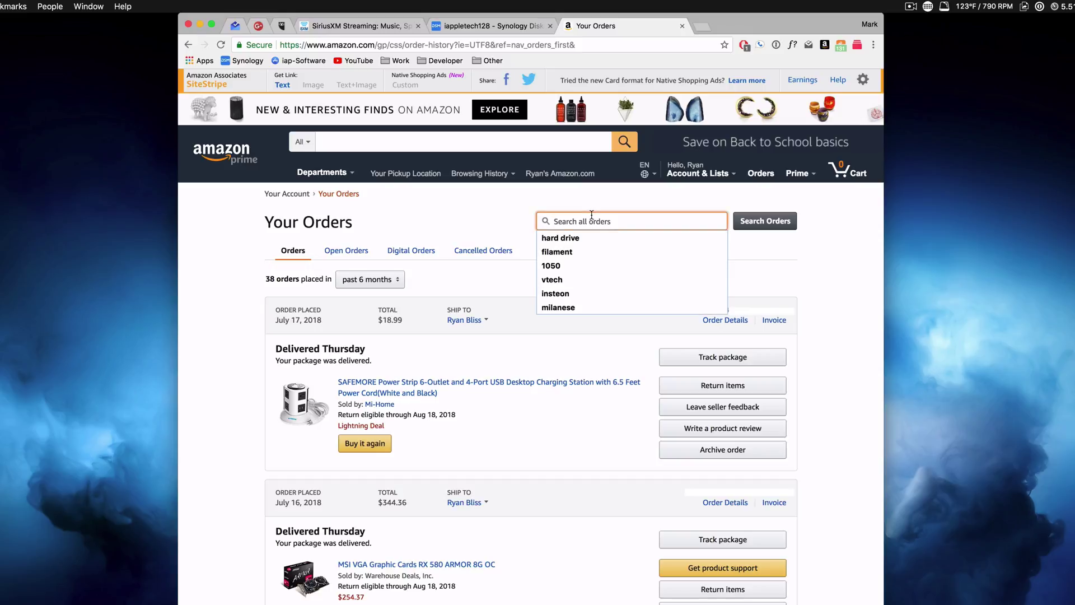
{"action": "left_click", "coordinate": [566, 220]}
{"action": "key", "text": "Down"}
{"action": "key", "text": "Up"}
{"action": "key", "text": "ctrl+shift+Tab"}
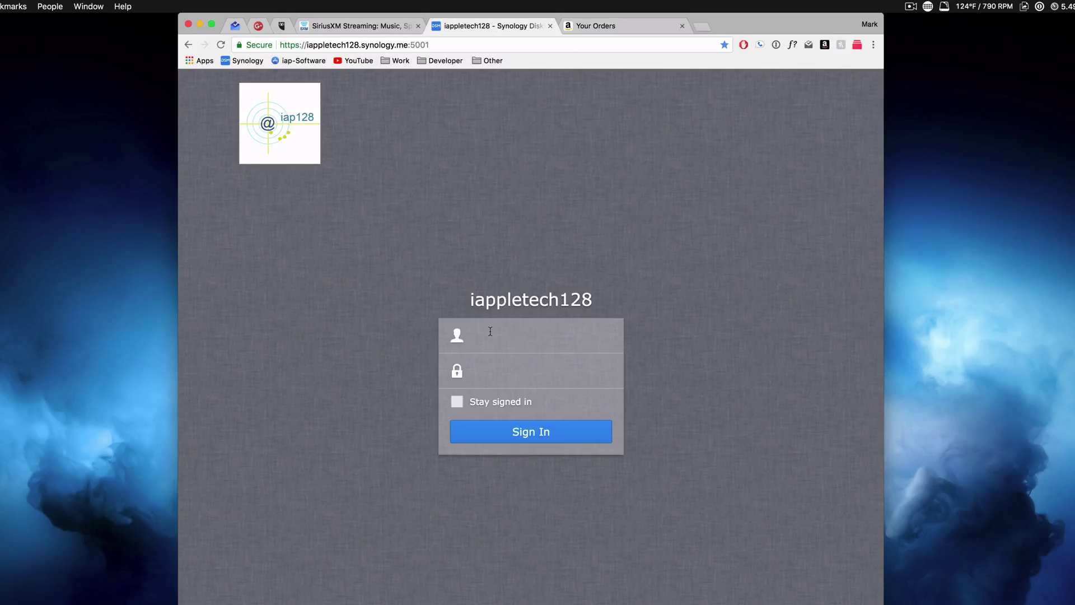
Step: Preview the first matching saved username in the sign-in field and delete it from autofill
{"action": "left_click", "coordinate": [490, 331]}
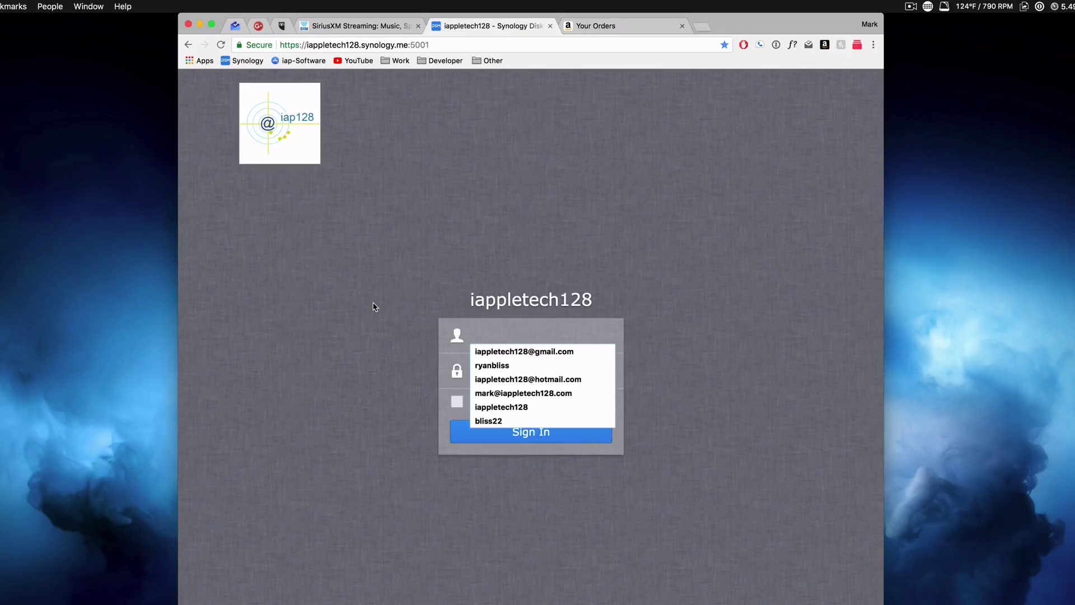
{"action": "type", "text": "ry"}
{"action": "key", "text": "Down"}
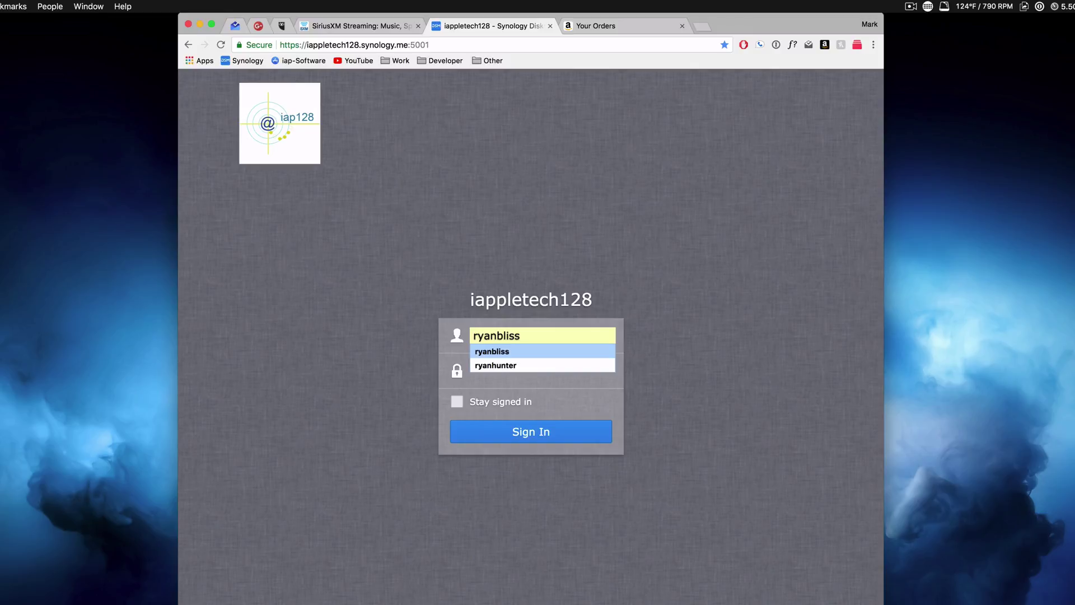
{"action": "key", "text": "BackSpace"}
{"action": "key", "text": "BackSpace"}
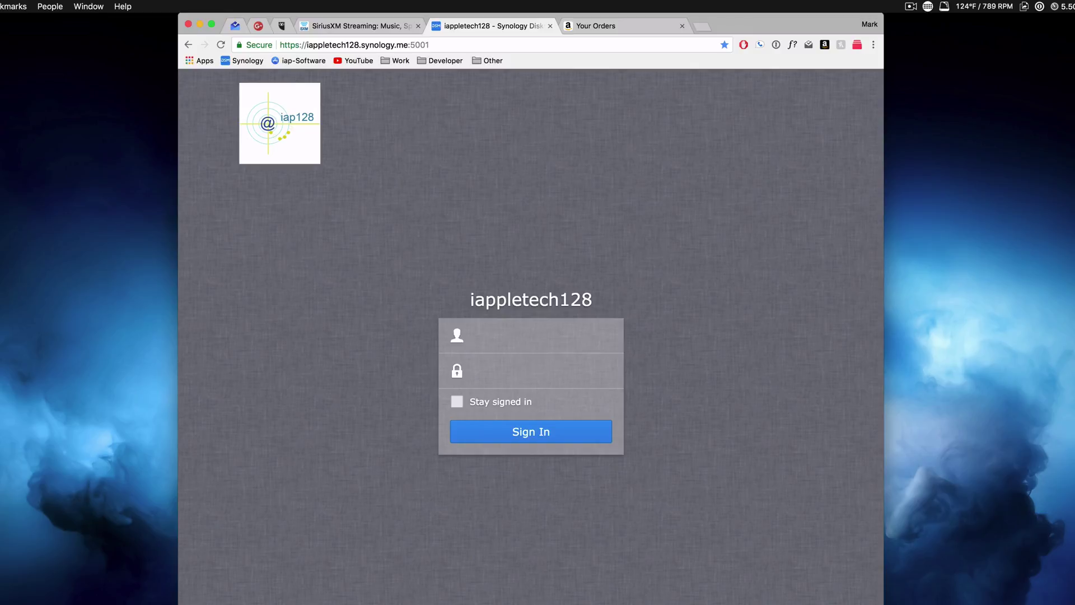
{"action": "left_click", "coordinate": [503, 332]}
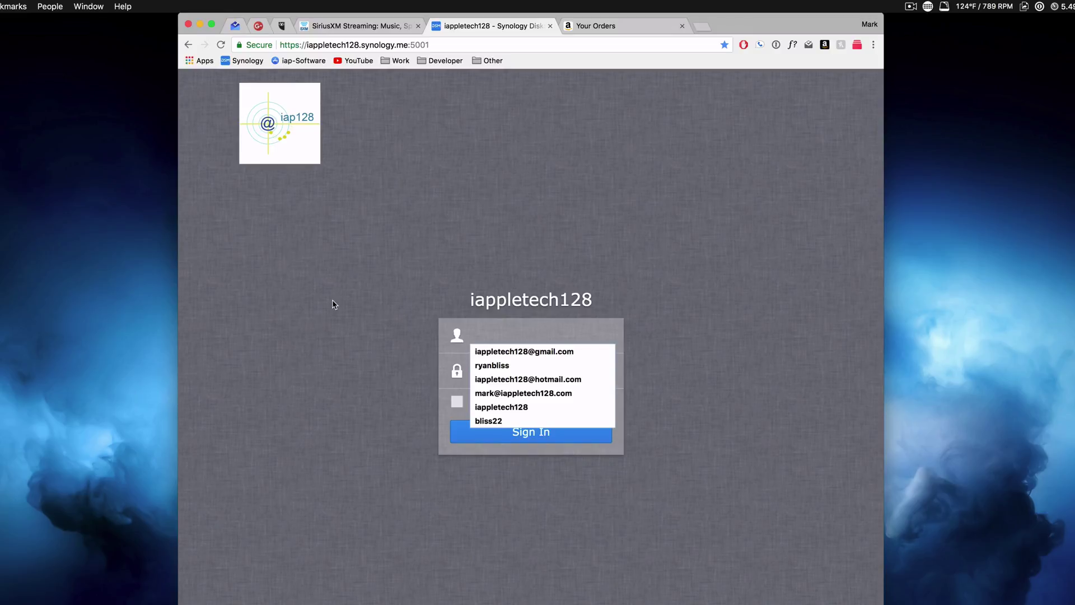
{"action": "type", "text": "ry"}
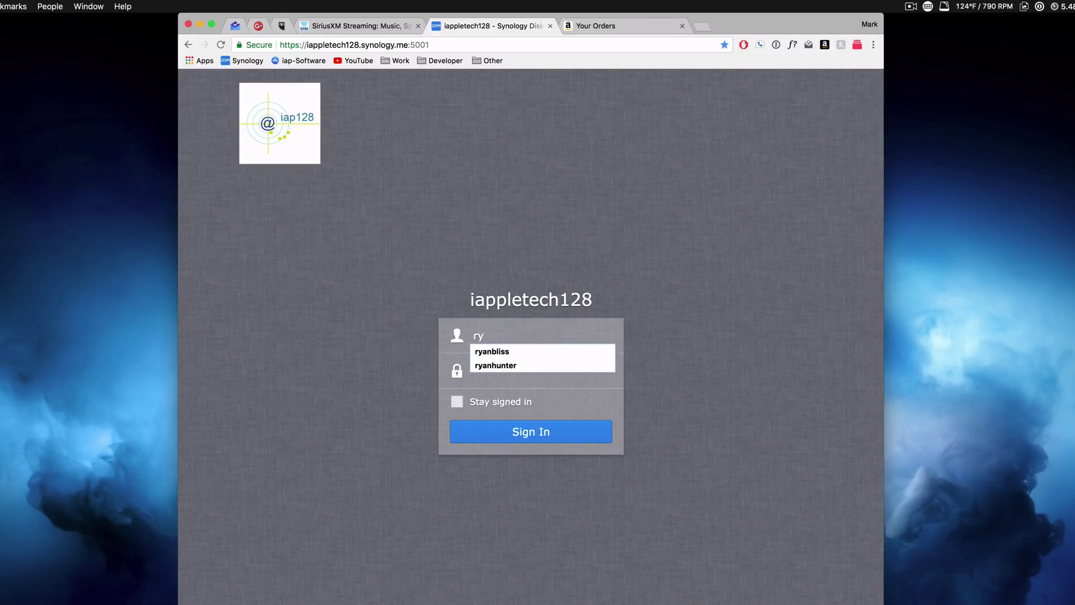
{"action": "key", "text": "Down"}
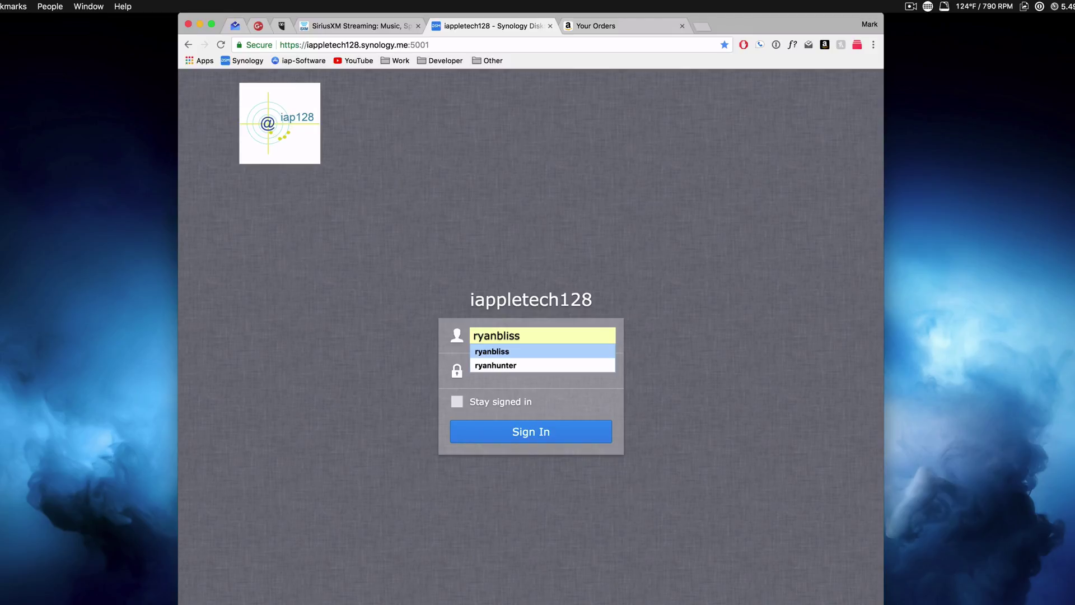
{"action": "key", "text": "shift+Delete"}
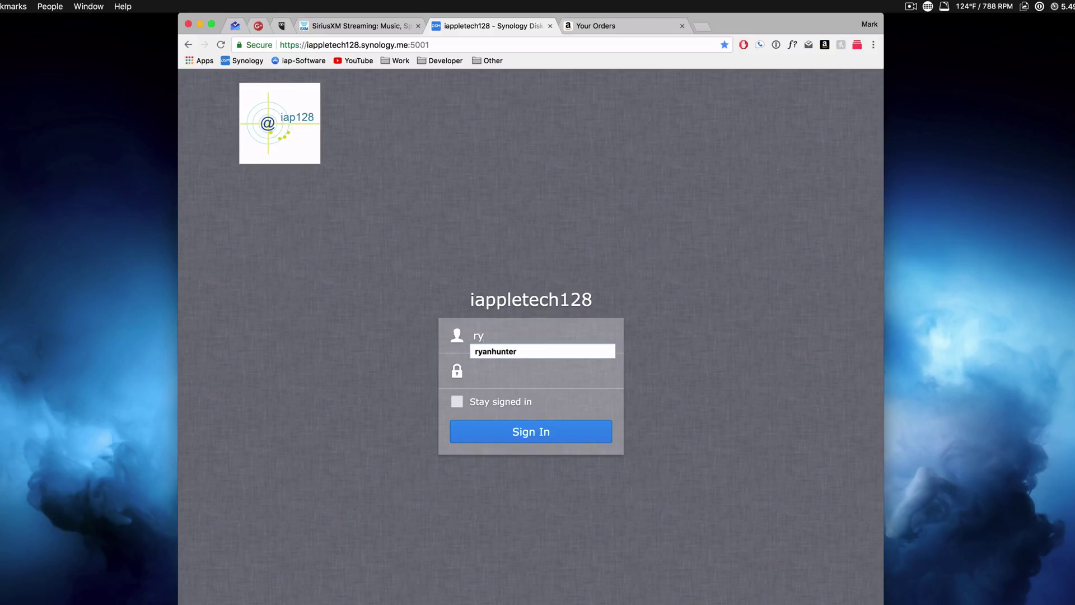
Step: Accept the remaining username suggestion, clear the field, and switch back to Amazon orders
{"action": "key", "text": "Down"}
{"action": "key", "text": "Return"}
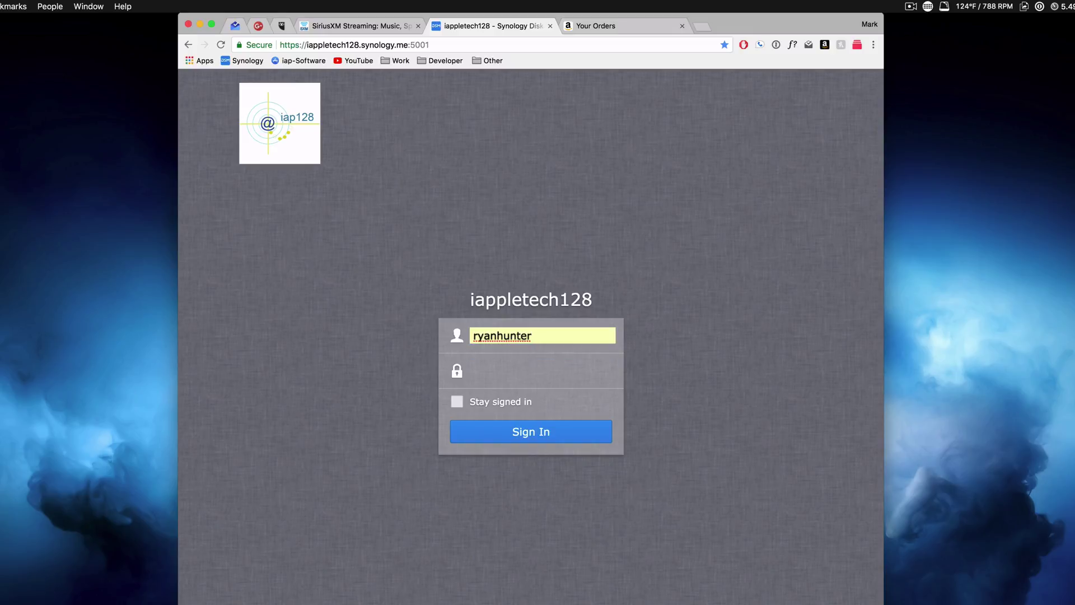
{"action": "key", "text": "super+a"}
{"action": "key", "text": "BackSpace"}
{"action": "key", "text": "ctrl+Tab"}
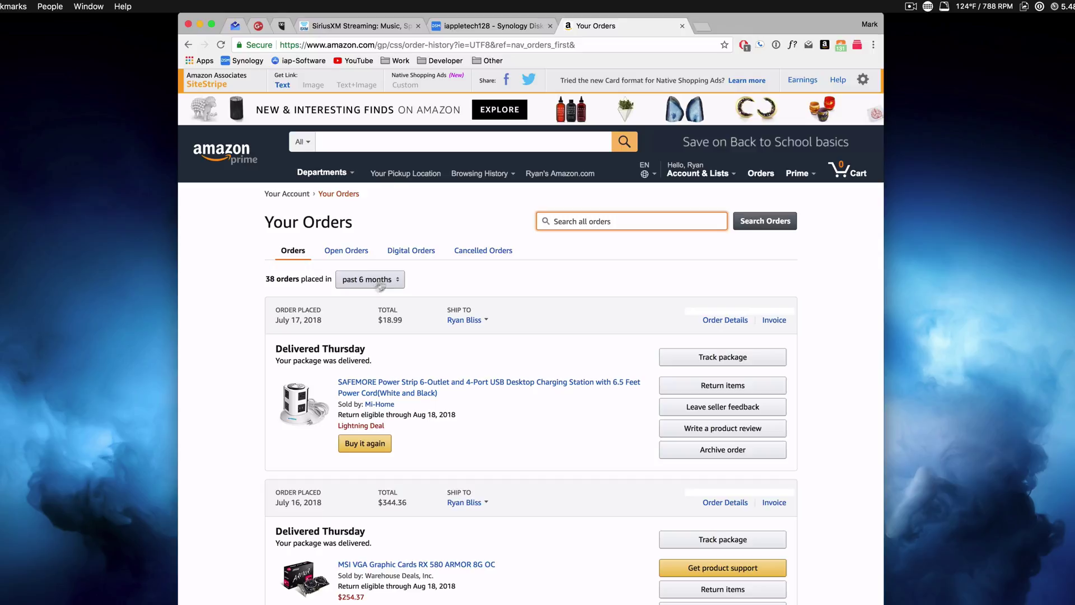
Step: Highlight the saved '1050' order search suggestion and delete it from autofill
{"action": "left_click", "coordinate": [563, 224]}
{"action": "key", "text": "Down"}
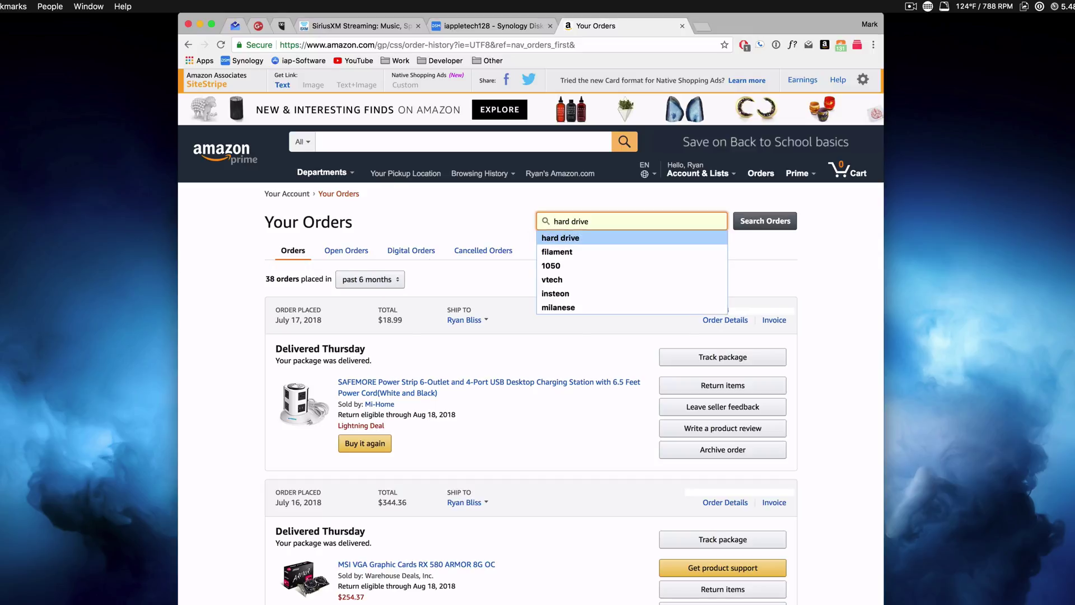
{"action": "key", "text": "Down"}
{"action": "key", "text": "Down"}
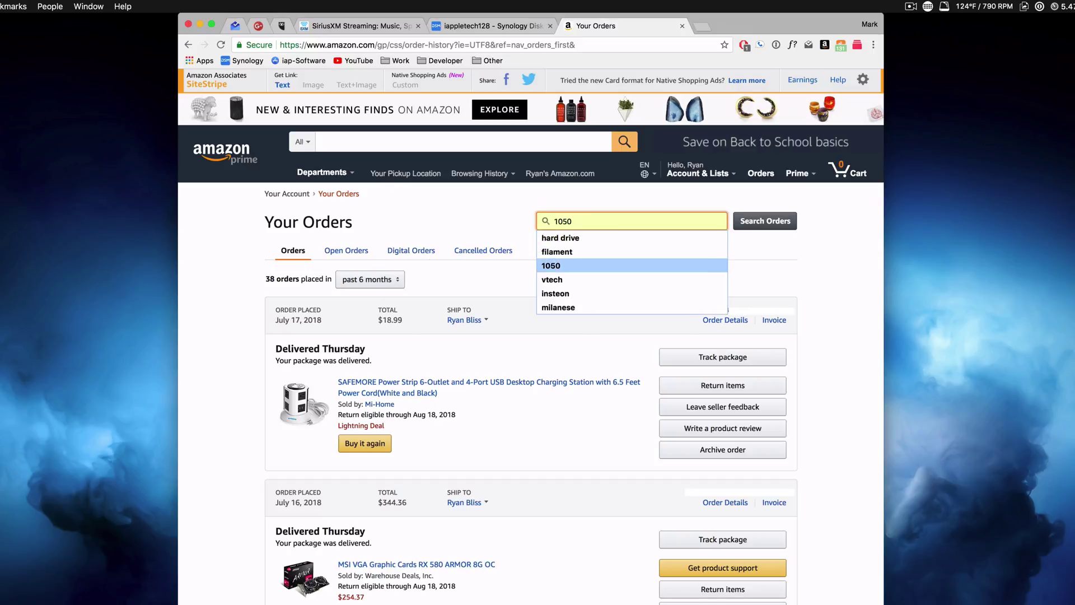
{"action": "key", "text": "shift+Delete"}
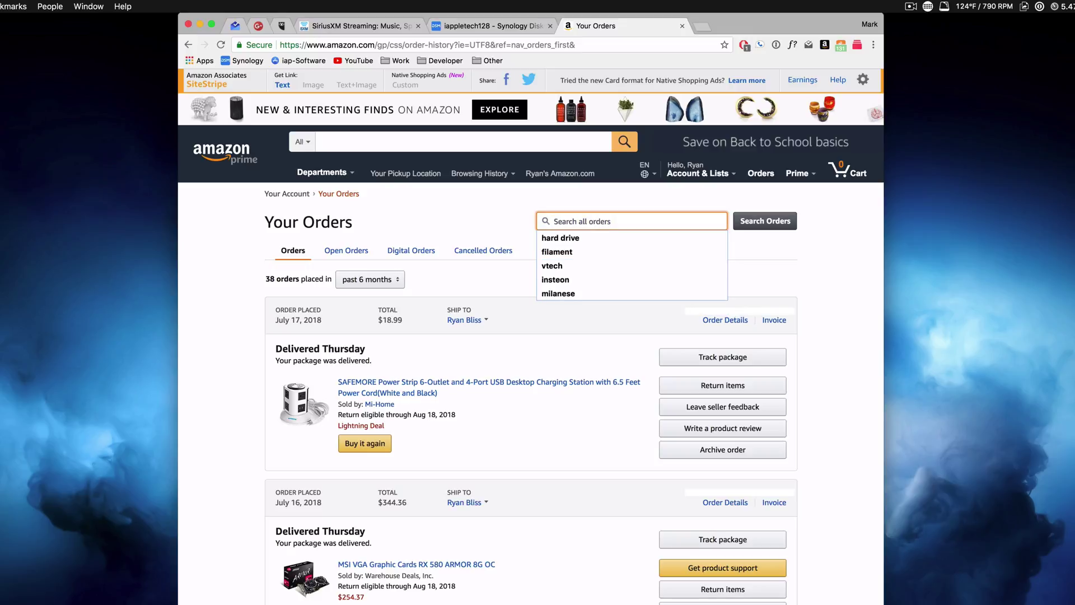
Step: Review the remaining saved searches, including the filament and vtech suggestions
{"action": "key", "text": "Down"}
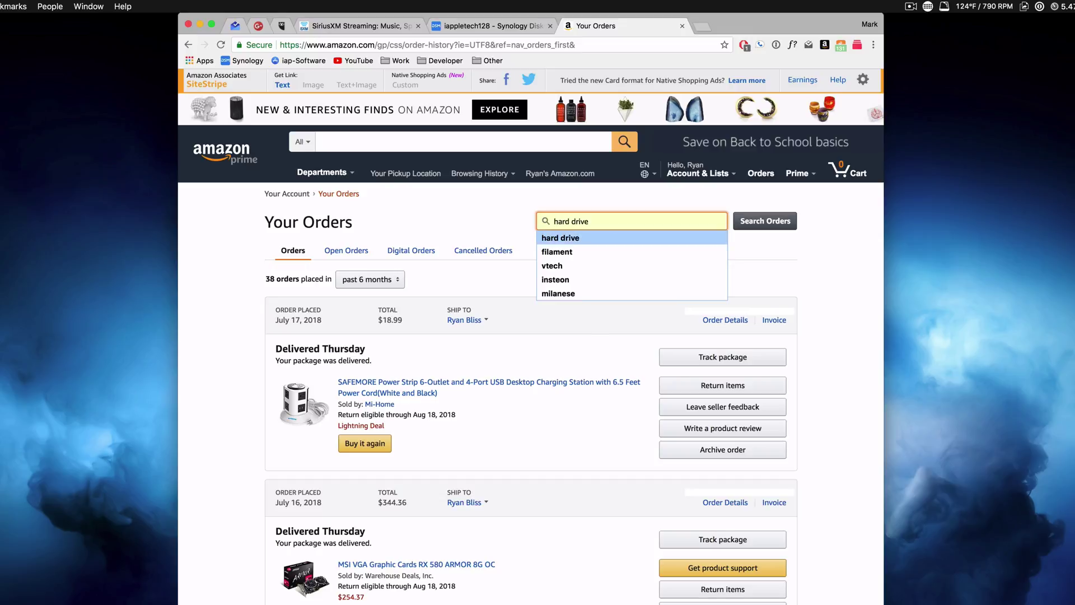
{"action": "key", "text": "Down"}
{"action": "key", "text": "Down"}
{"action": "key", "text": "Down"}
{"action": "key", "text": "Up"}
{"action": "key", "text": "Up"}
{"action": "key", "text": "Down"}
{"action": "key", "text": "Down"}
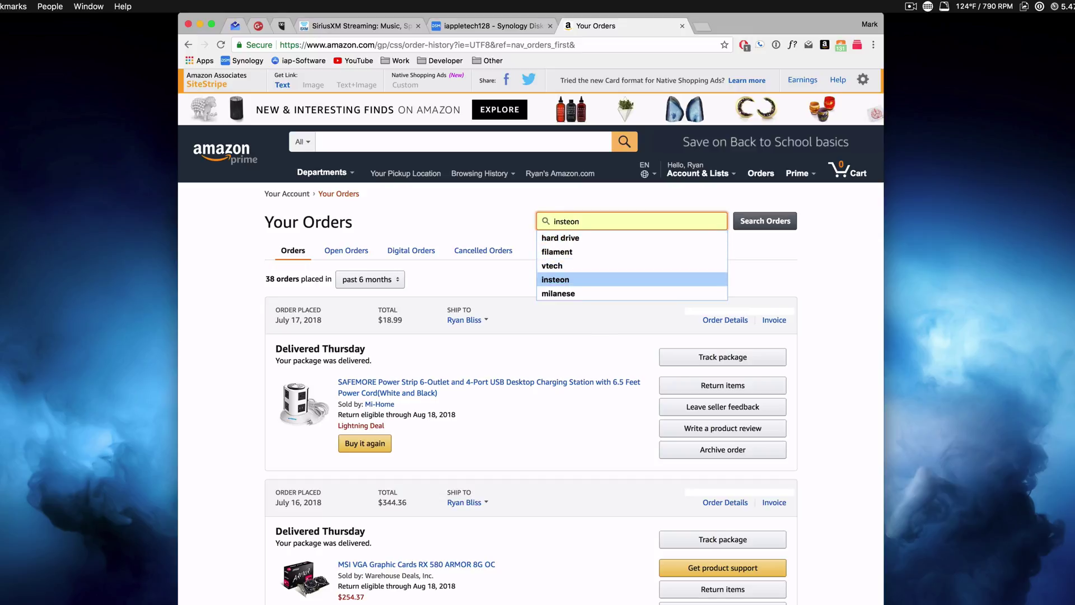
{"action": "key", "text": "Up"}
{"action": "key", "text": "Up"}
{"action": "key", "text": "Down"}
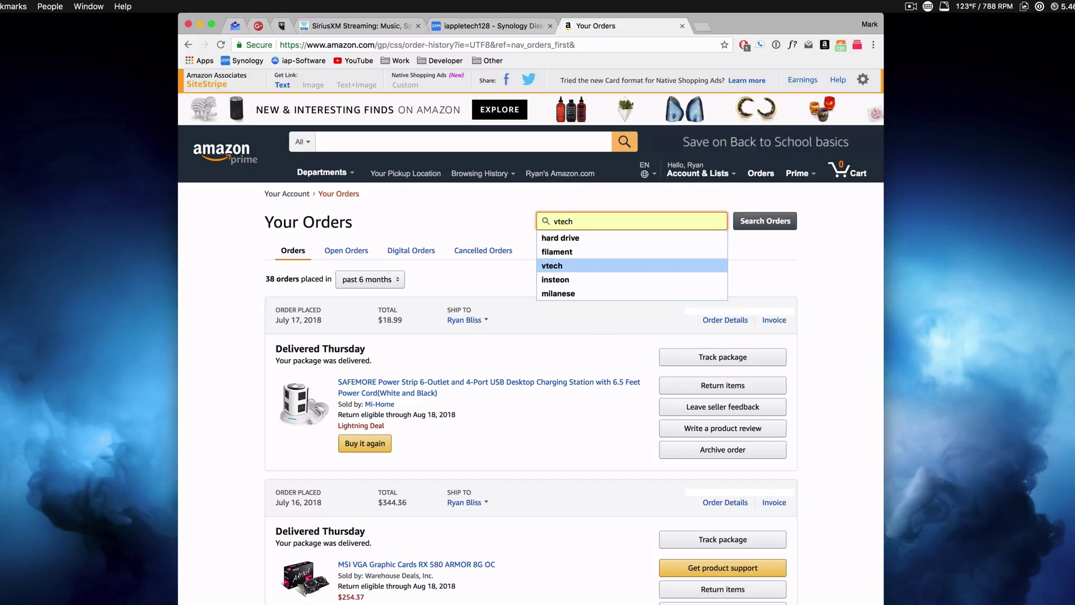